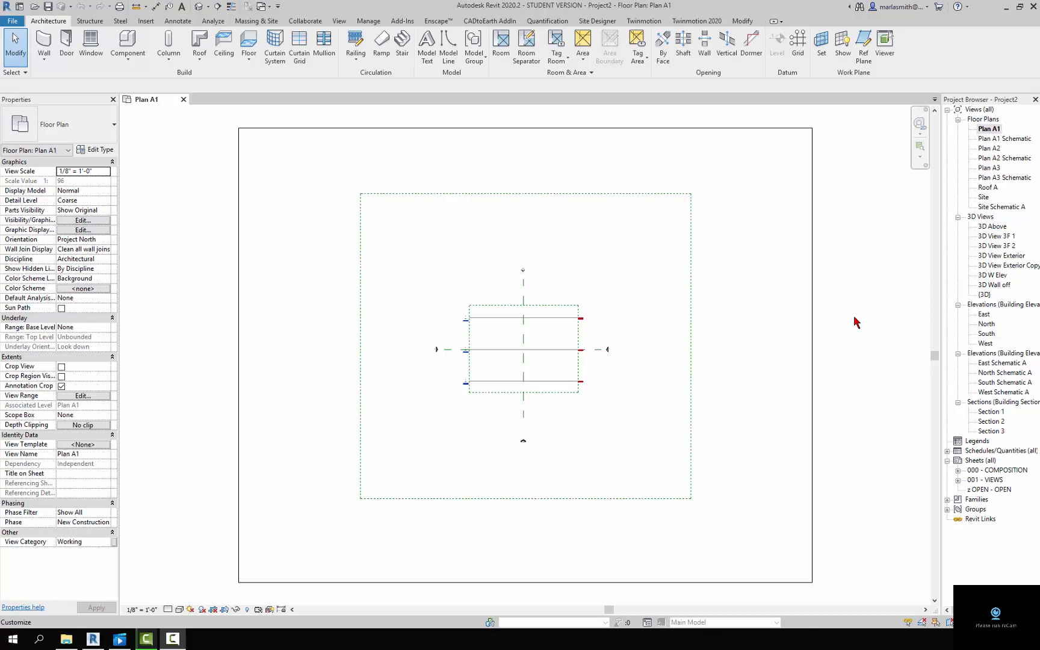
# Open the Site floor plan and start a CAD import.
pyautogui.doubleClick(983, 197)
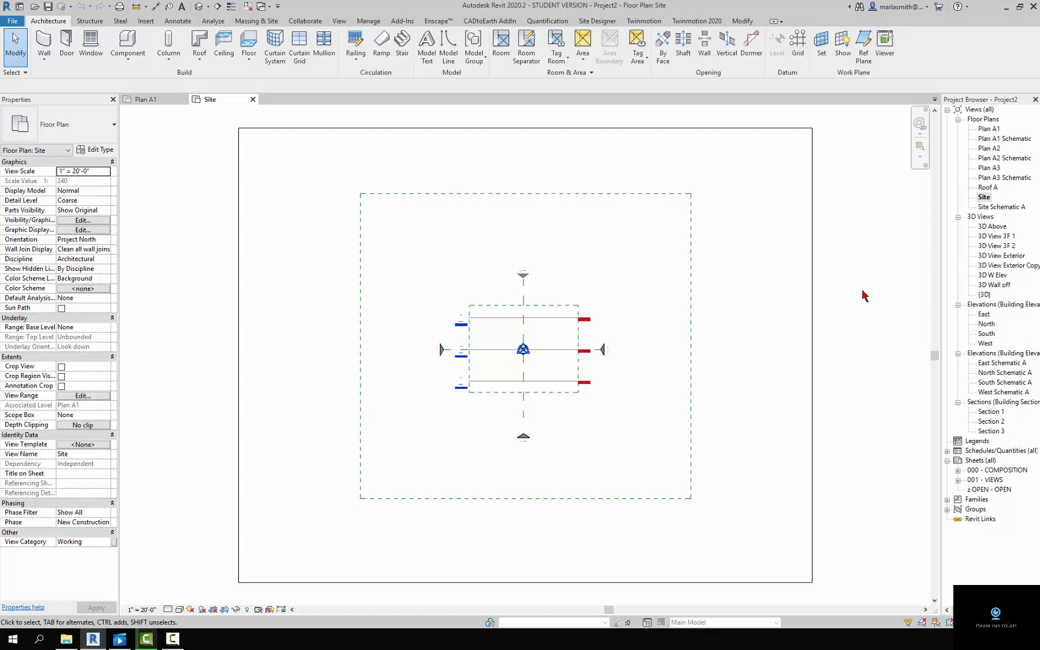
pyautogui.click(146, 23)
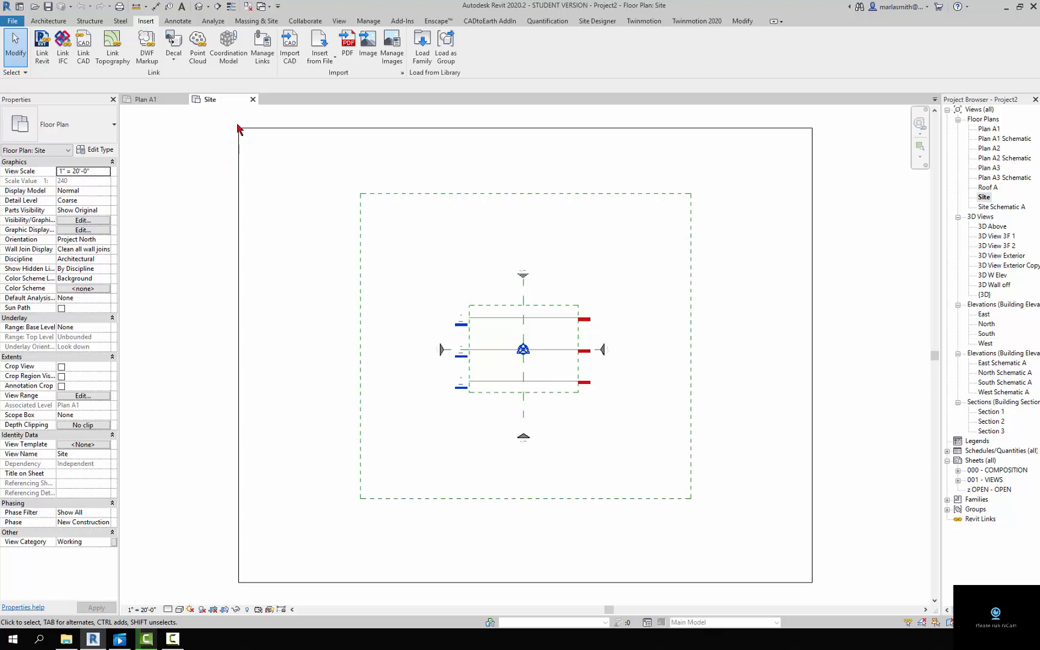
pyautogui.click(291, 48)
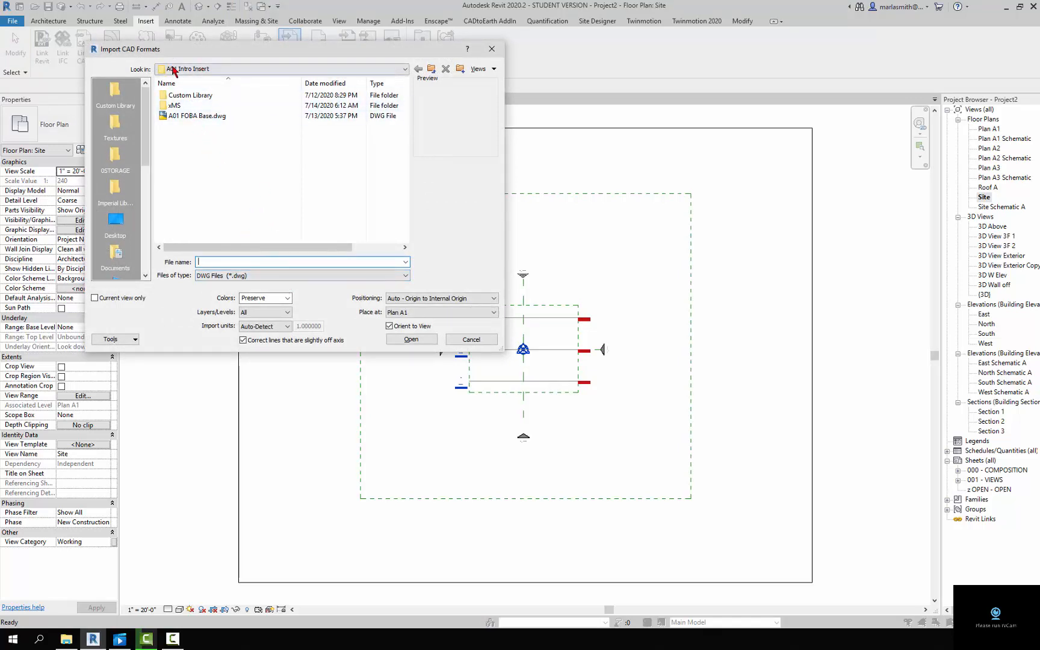
# Review the import settings offered for the DWG, DXF, DGN, ACIS SAT and SketchUp file types.
pyautogui.click(311, 276)
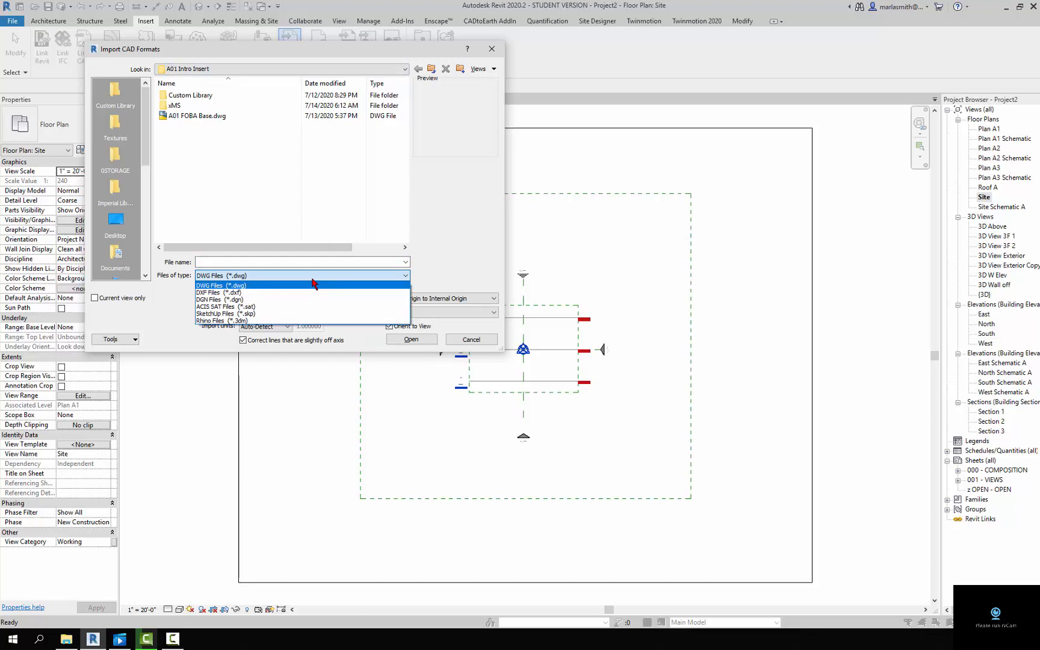
pyautogui.click(312, 287)
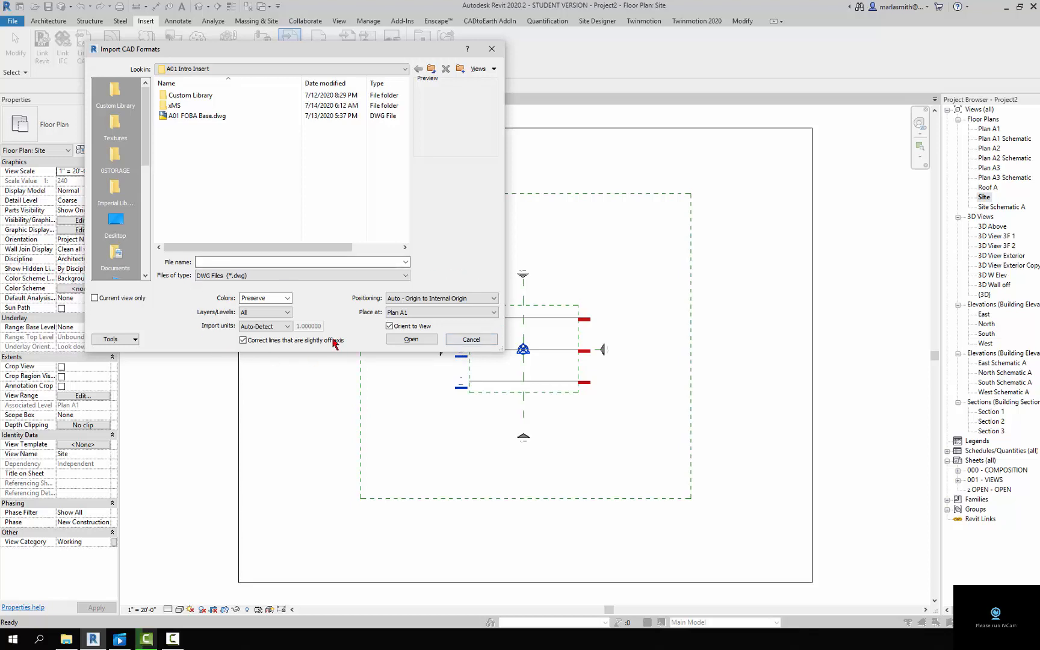
pyautogui.click(323, 278)
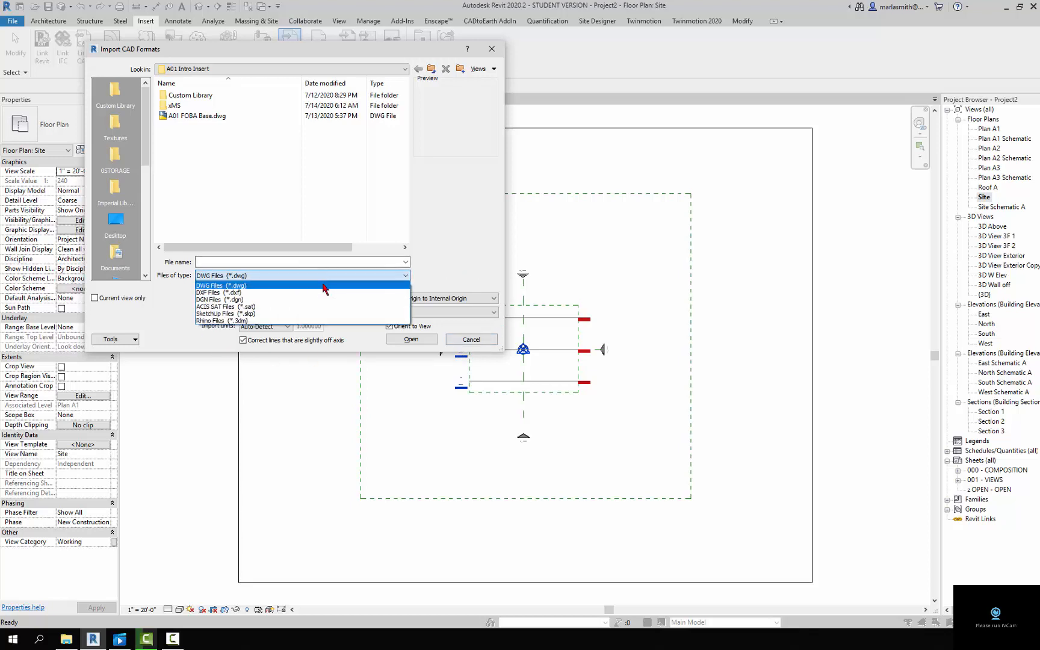
pyautogui.click(320, 293)
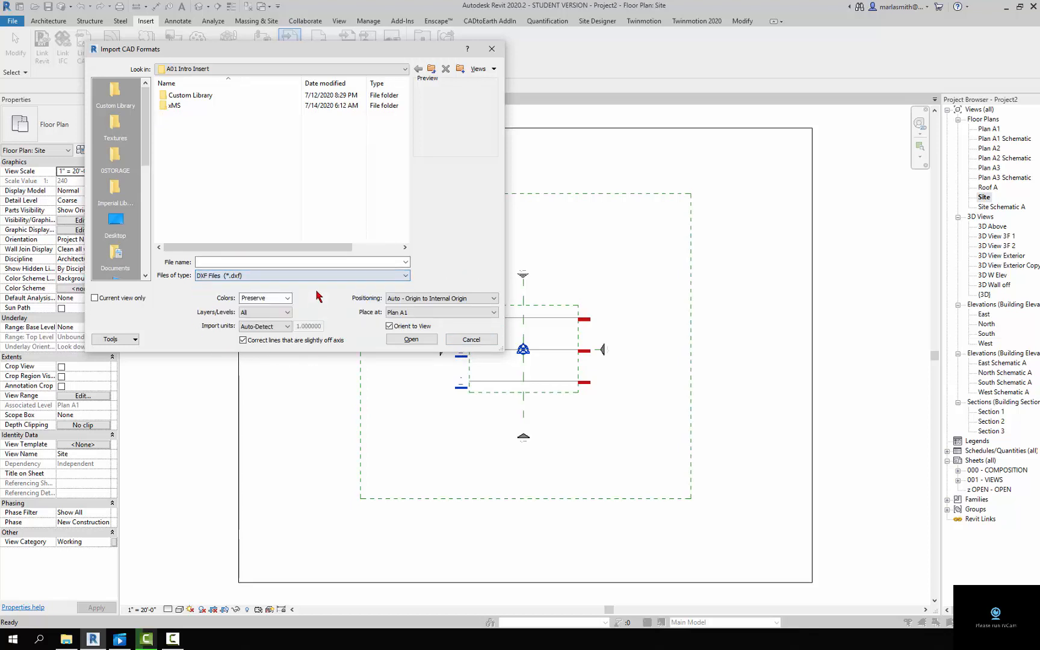
pyautogui.click(323, 279)
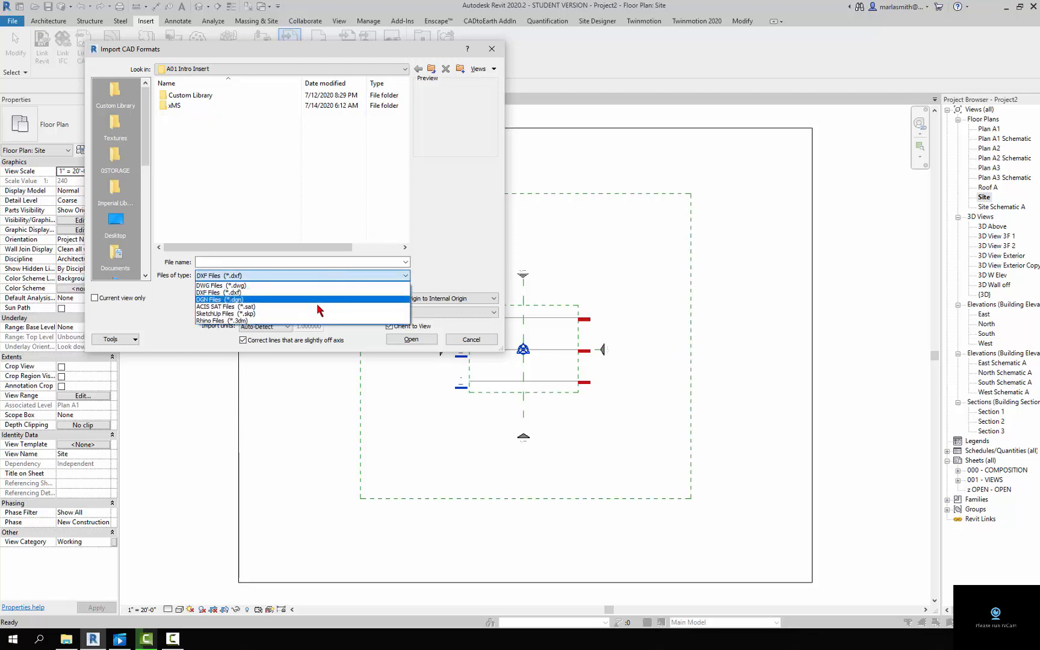
pyautogui.click(316, 303)
pyautogui.click(326, 281)
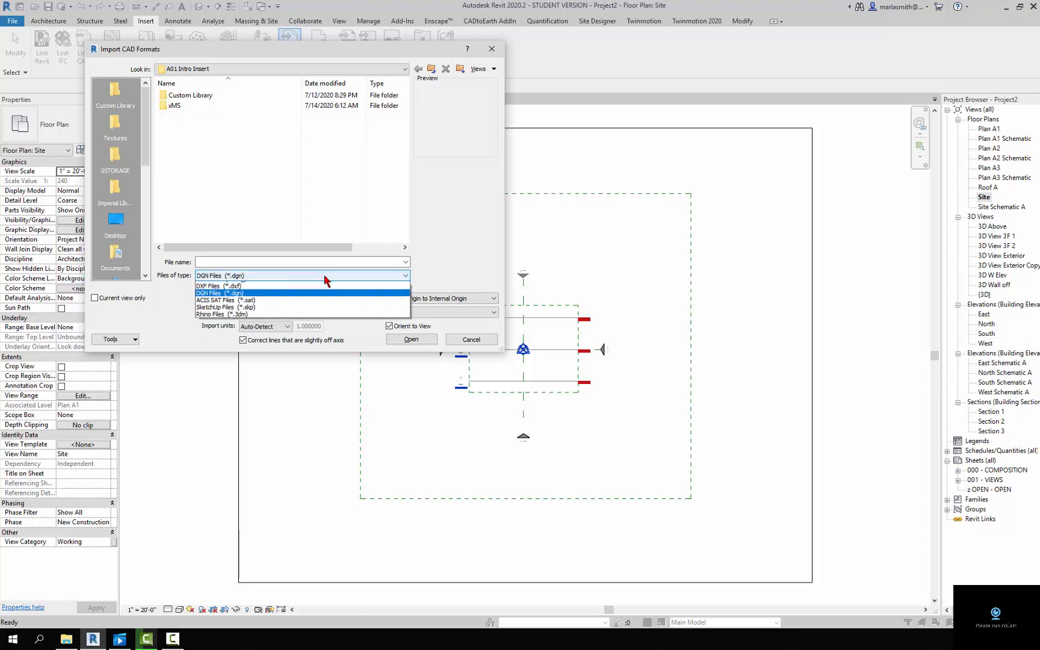
pyautogui.click(322, 311)
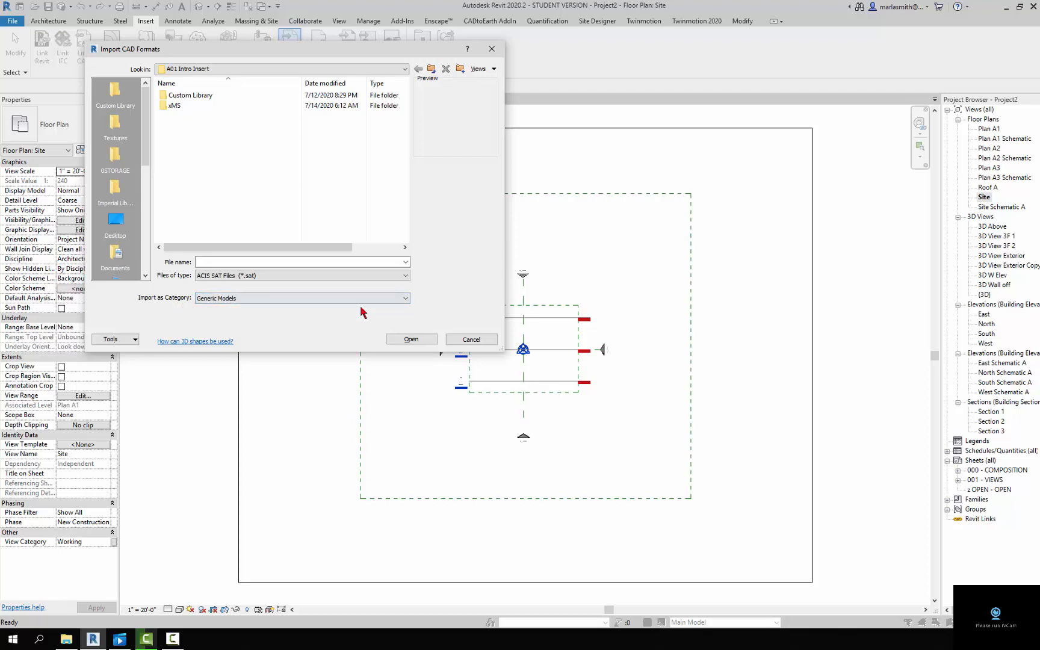
pyautogui.click(403, 276)
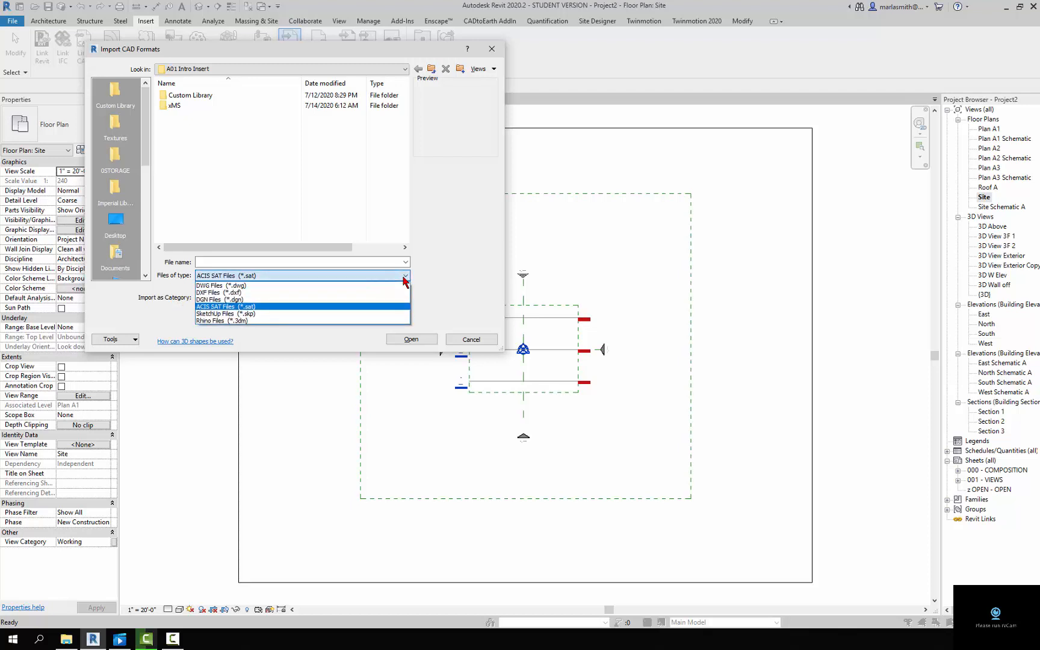
pyautogui.click(303, 314)
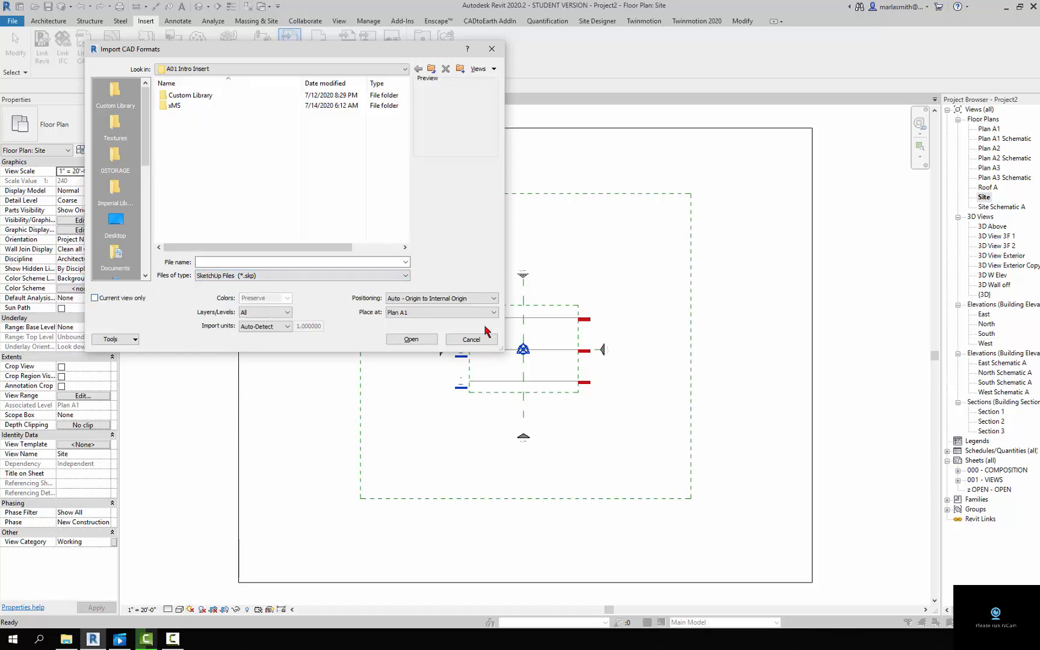
# Import the Rhino file A01 Foba Base.3dm into the Site plan with the category Generic Models.
pyautogui.click(406, 275)
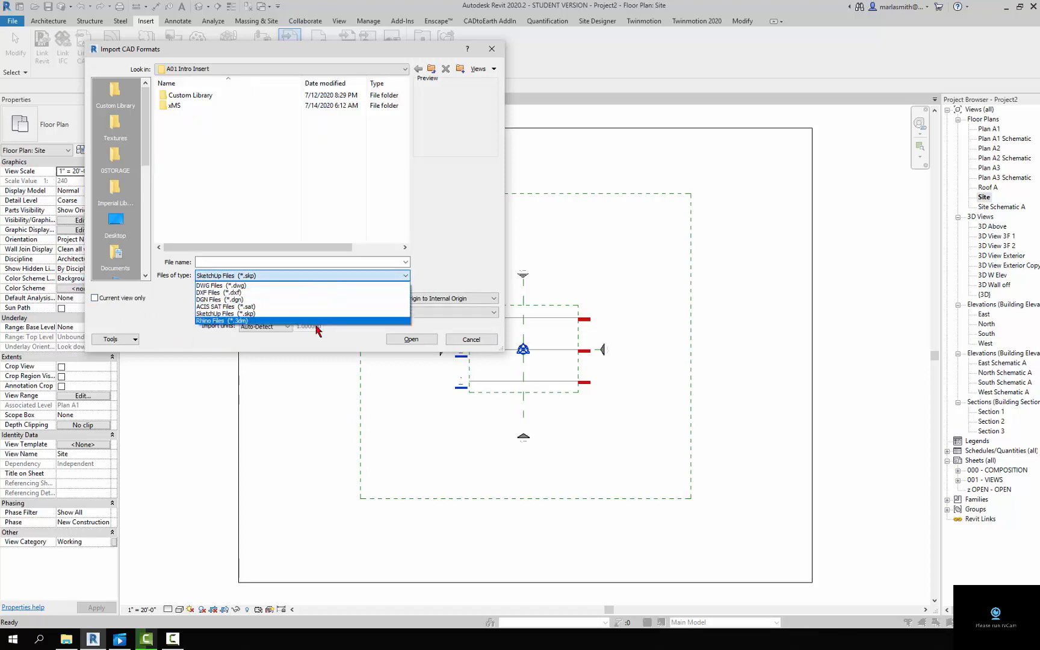
pyautogui.click(314, 321)
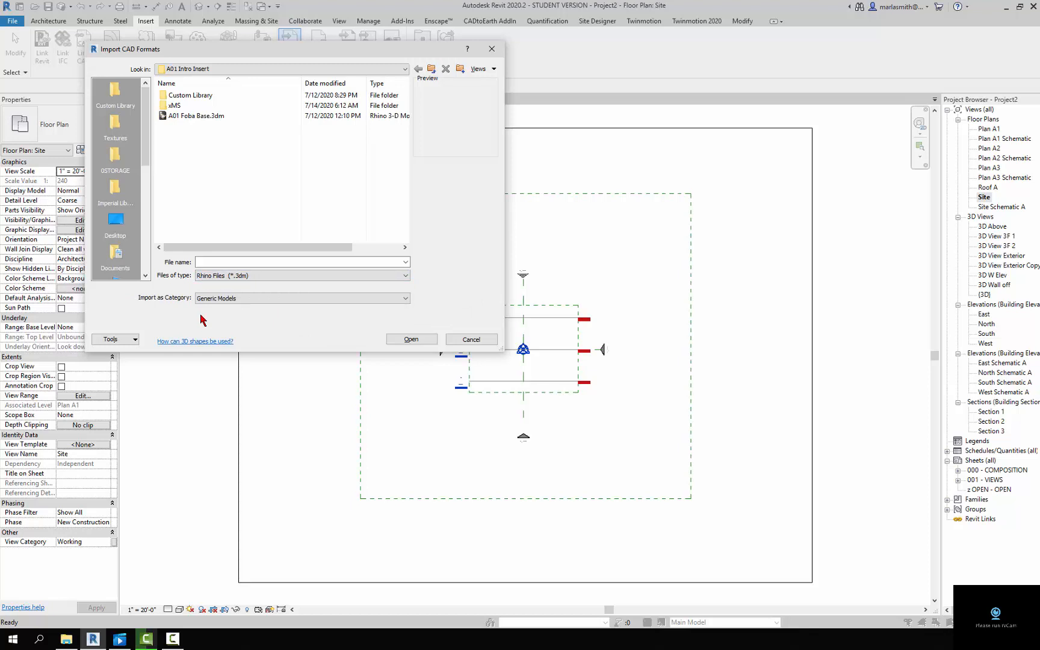
pyautogui.click(405, 299)
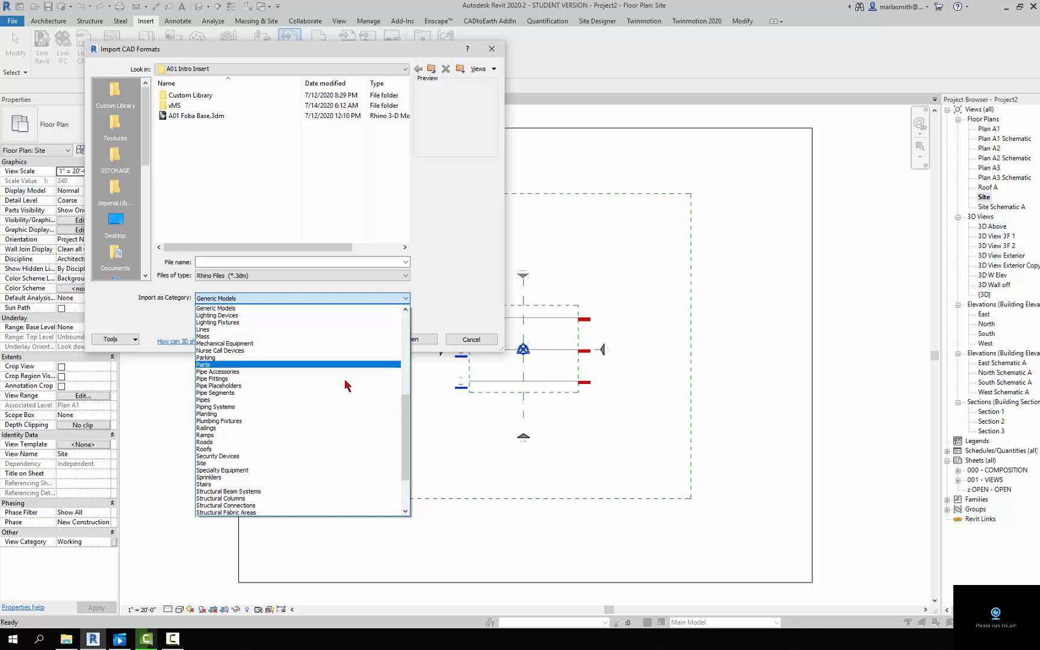
pyautogui.click(316, 309)
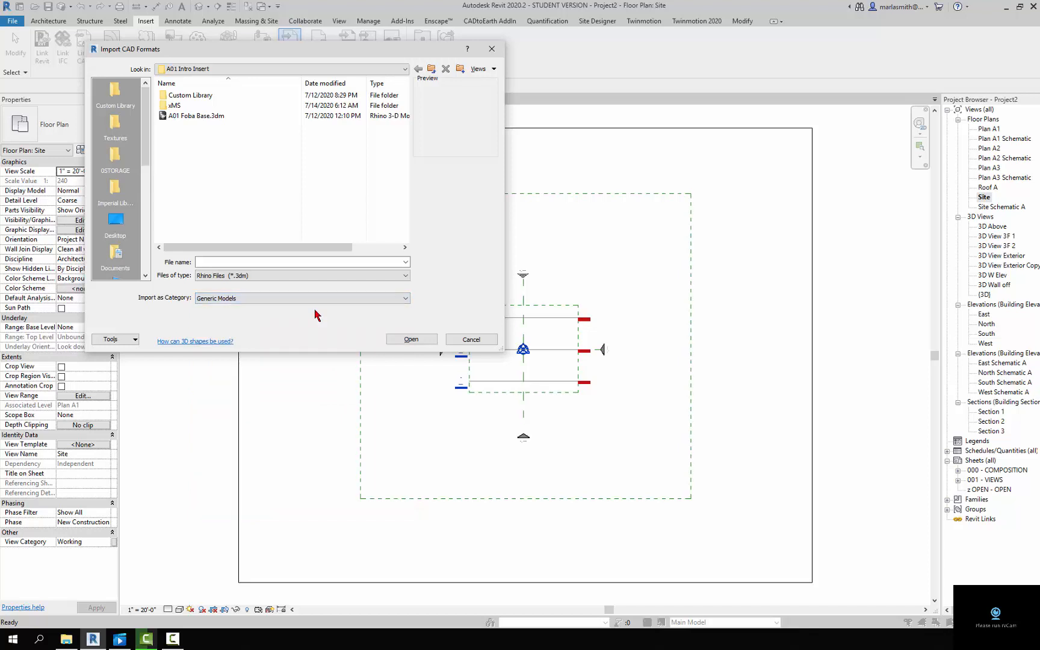
pyautogui.click(184, 116)
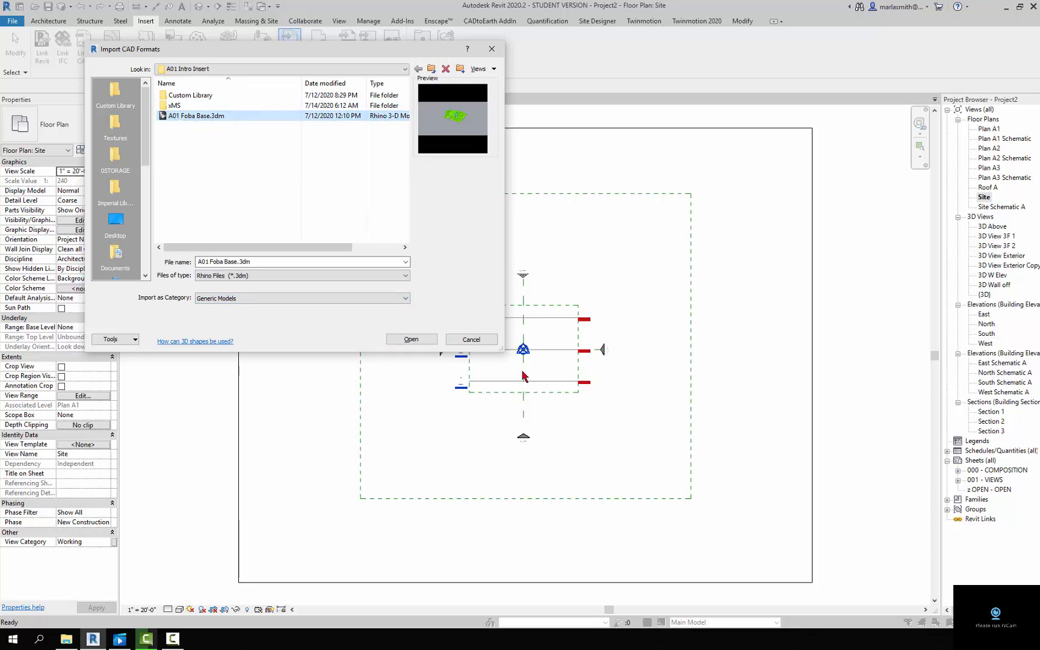
pyautogui.click(426, 342)
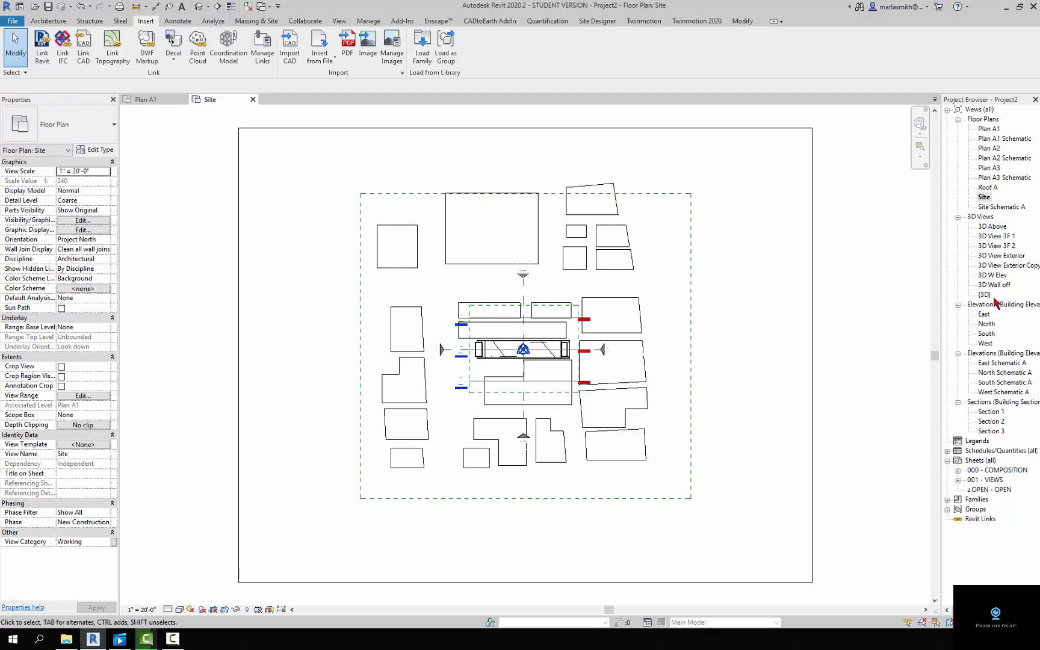
# Open the default 3D view and set its visual style to Shaded.
pyautogui.click(199, 7)
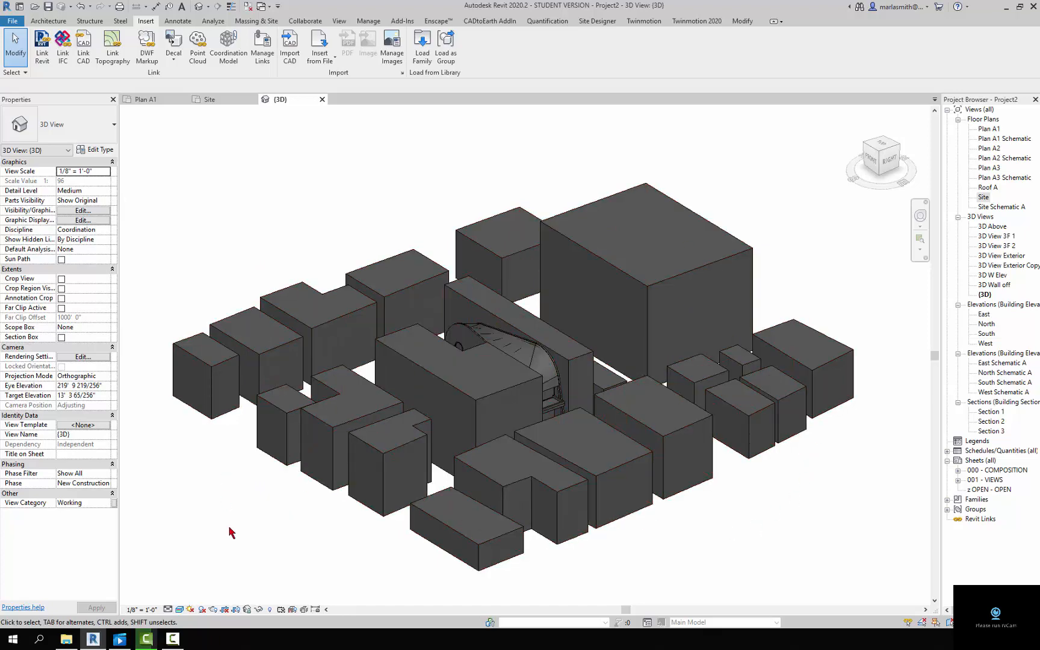
pyautogui.click(180, 609)
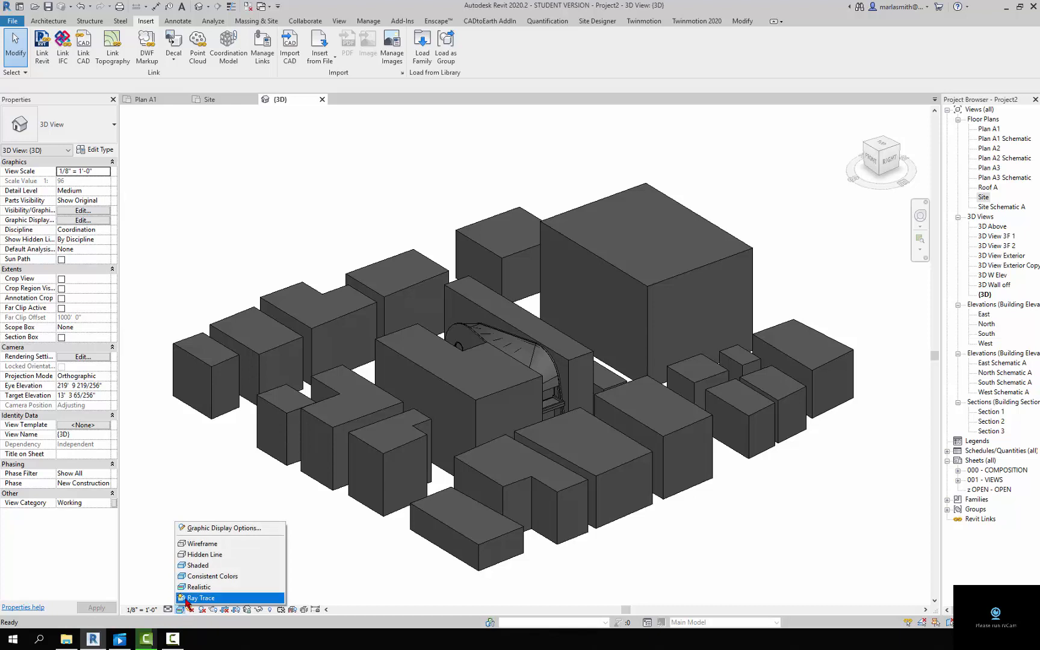
pyautogui.click(202, 567)
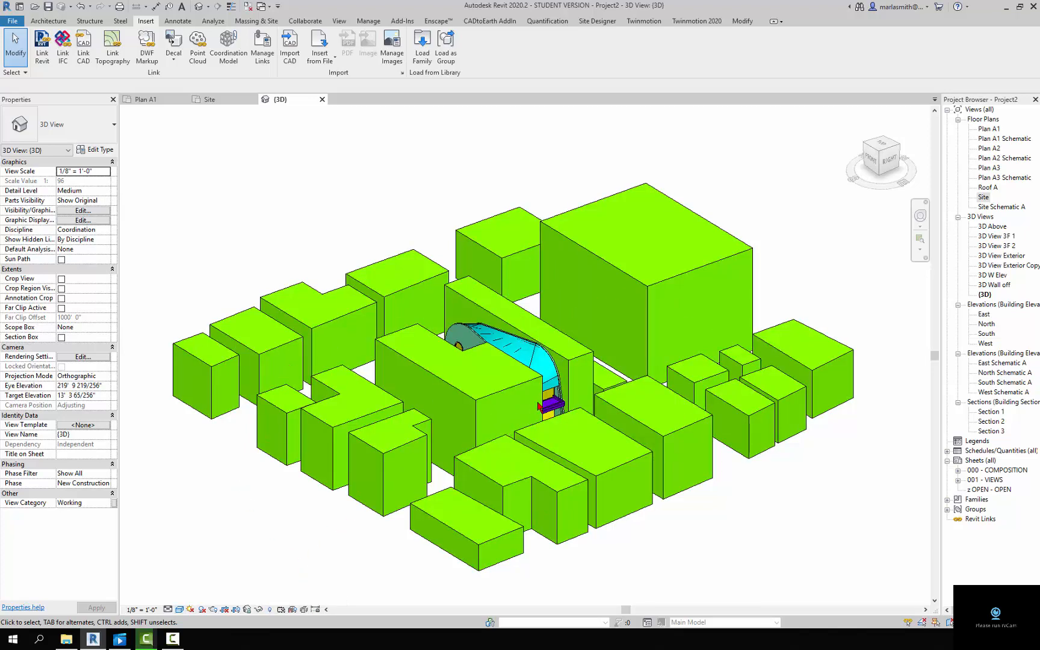
# Reveal the hidden elements around the imported model in the 3D view, inspect them, and turn the reveal mode off again.
pyautogui.keyDown('shift'); pyautogui.moveTo(539, 407); pyautogui.dragTo(425, 219, button='middle'); pyautogui.keyUp('shift')
pyautogui.keyDown('shift'); pyautogui.moveTo(570, 397); pyautogui.dragTo(469, 487, button='middle'); pyautogui.keyUp('shift')
pyautogui.click(269, 609)
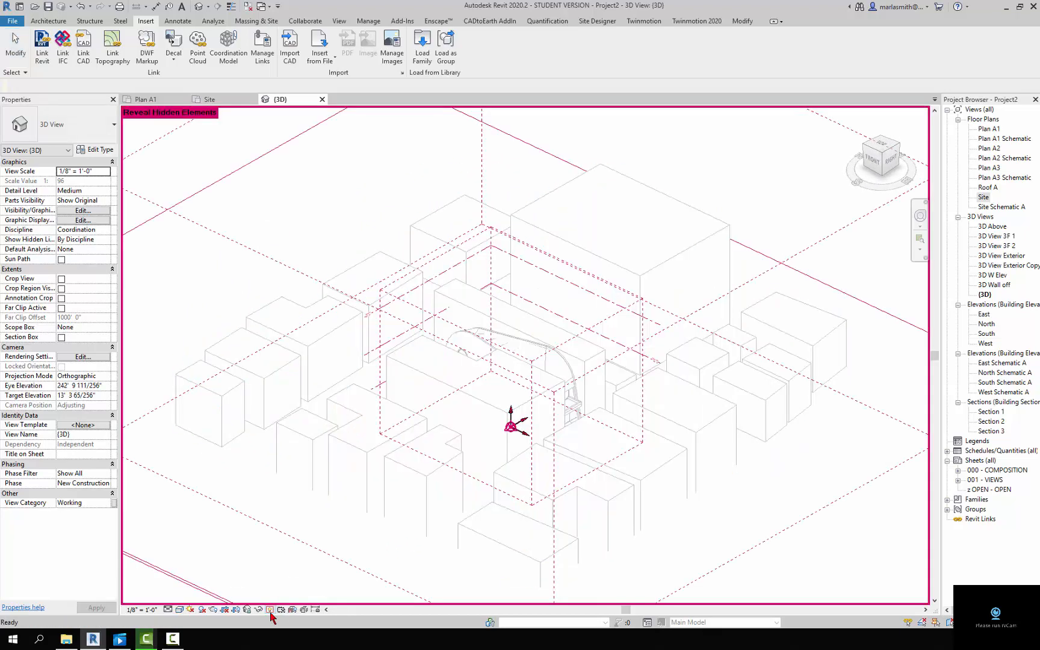
pyautogui.scroll(-5, 349, 304)
pyautogui.keyDown('shift'); pyautogui.moveTo(406, 516); pyautogui.dragTo(355, 495, button='middle'); pyautogui.keyUp('shift')
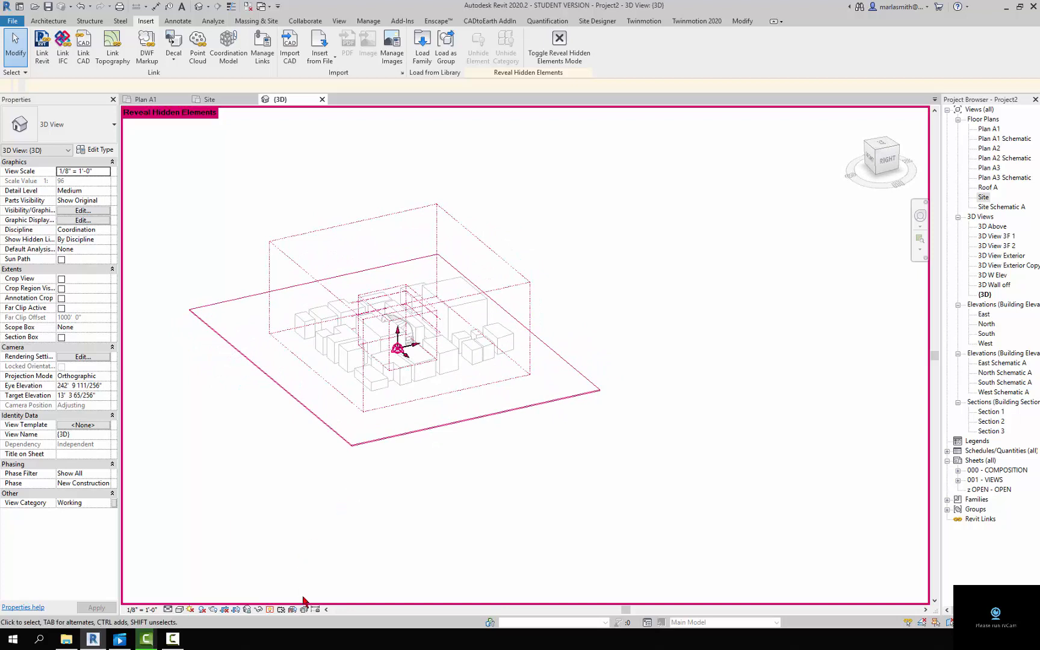
pyautogui.click(270, 609)
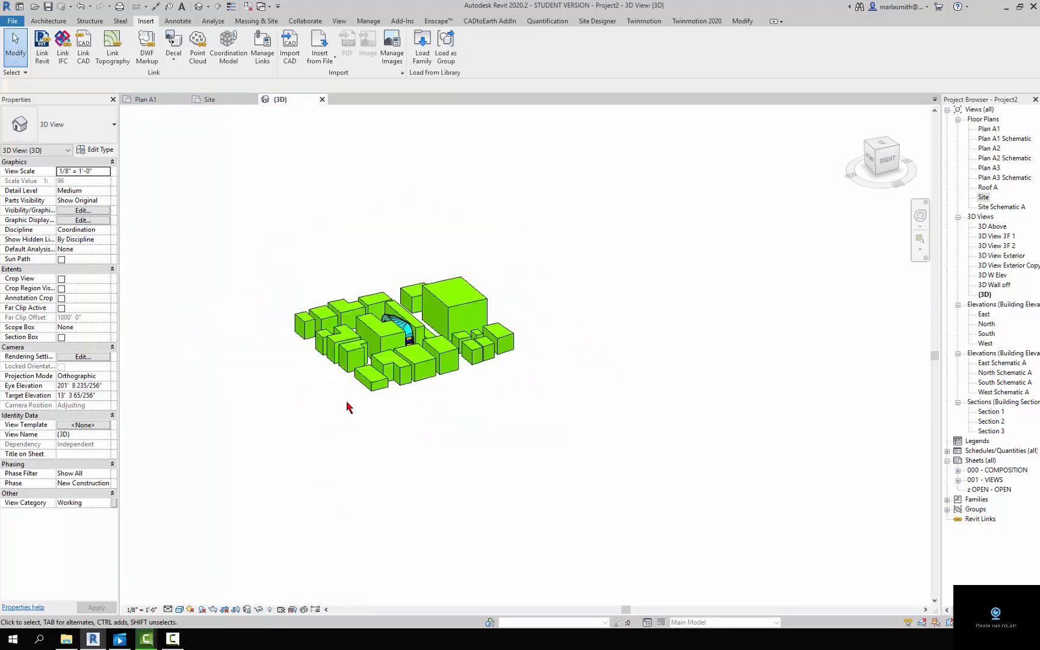
# Examine the imported site blocks and the central building in 3D from different corner views, including the left-front isometric.
pyautogui.scroll(3, 346, 398)
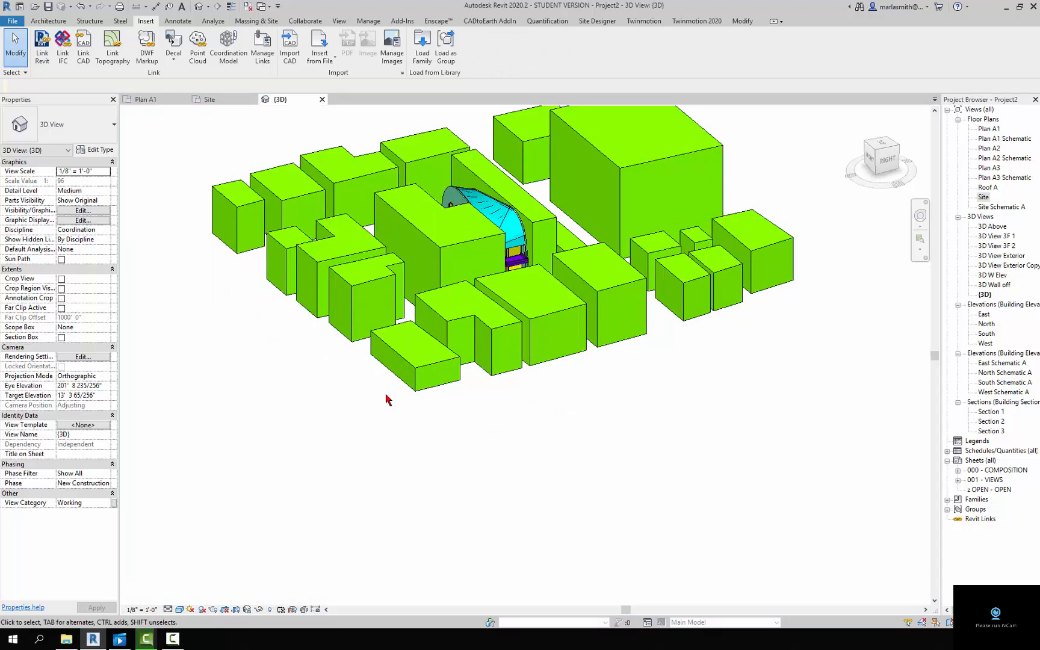
pyautogui.scroll(-2, 386, 504)
pyautogui.scroll(-1, 377, 217)
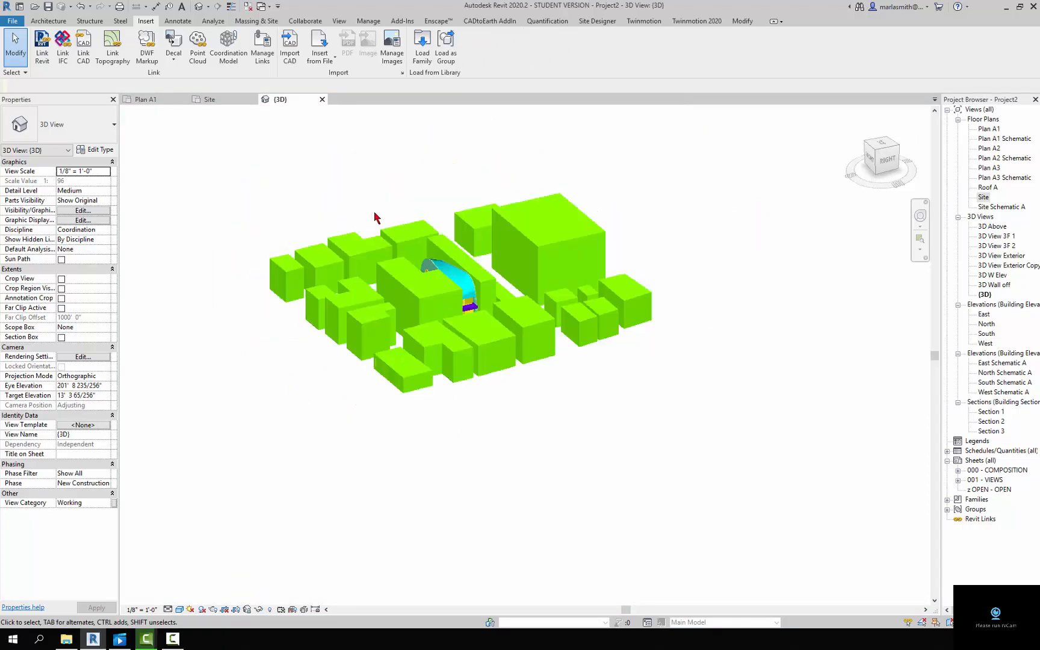
pyautogui.scroll(2, 414, 183)
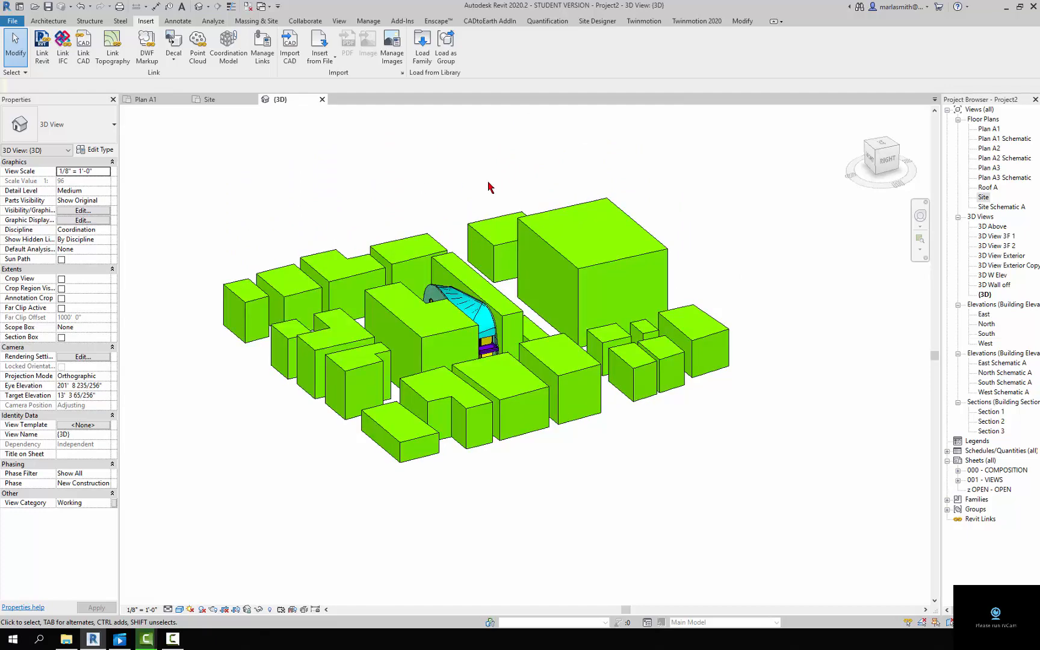
pyautogui.scroll(-2, 441, 261)
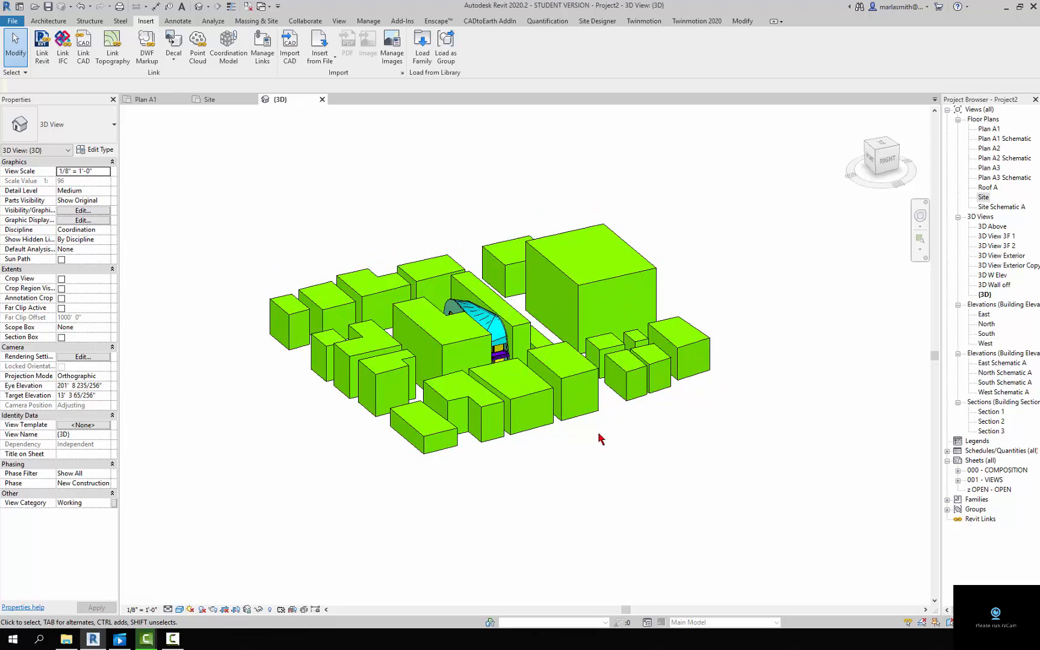
pyautogui.keyDown('shift'); pyautogui.moveTo(599, 433); pyautogui.dragTo(591, 495, button='middle'); pyautogui.keyUp('shift')
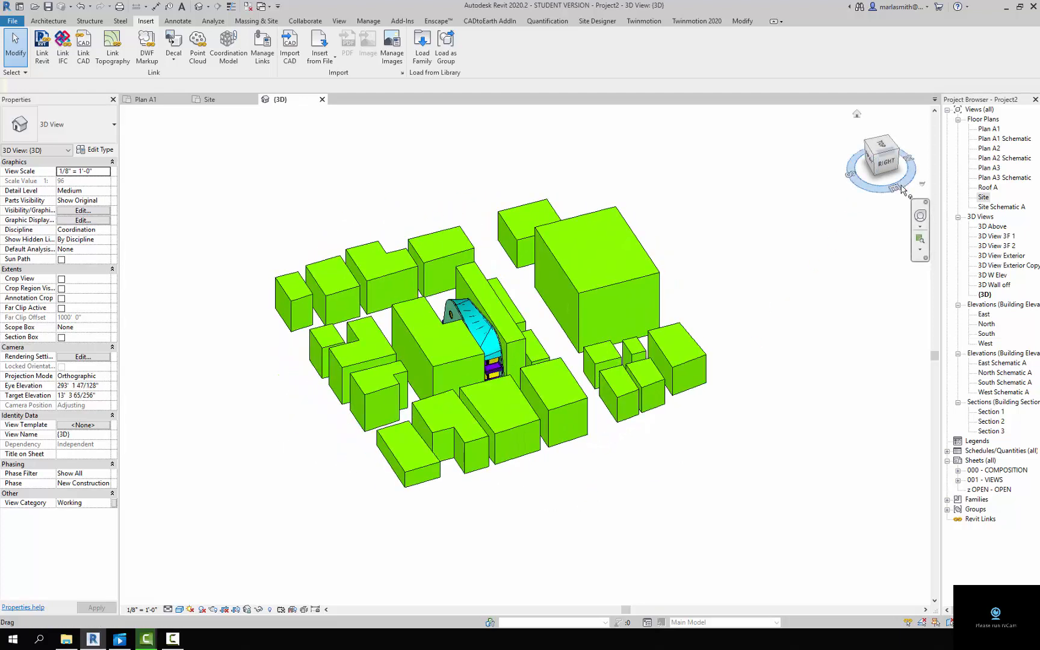
pyautogui.moveTo(896, 189)
pyautogui.mouseDown()
pyautogui.moveTo(829, 172)
pyautogui.moveTo(875, 179)
pyautogui.moveTo(893, 198)
pyautogui.mouseUp()
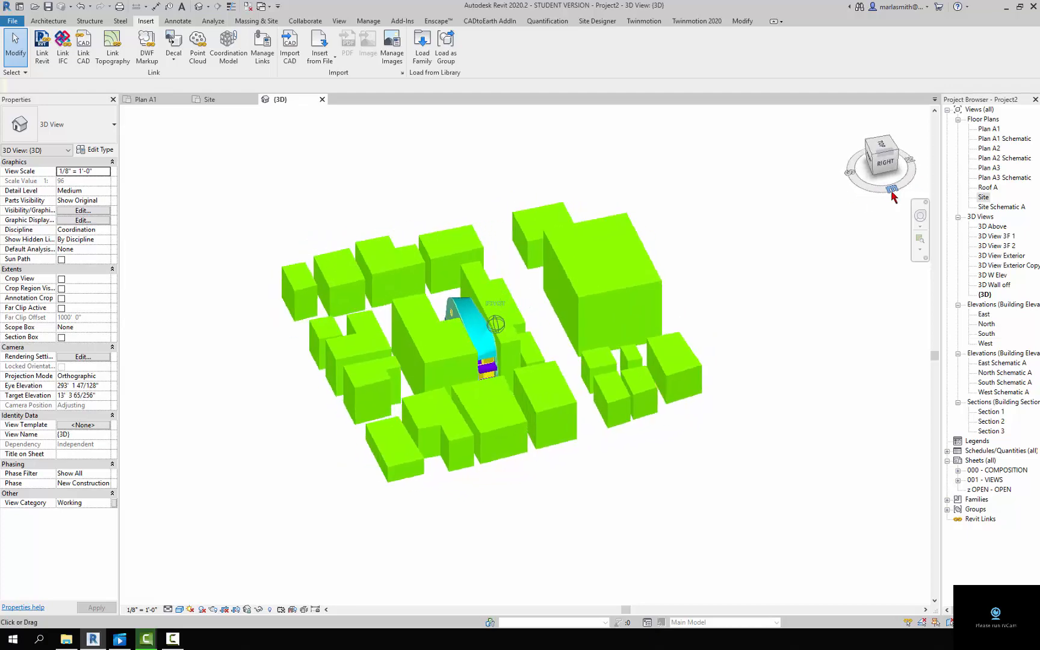
pyautogui.click(901, 153)
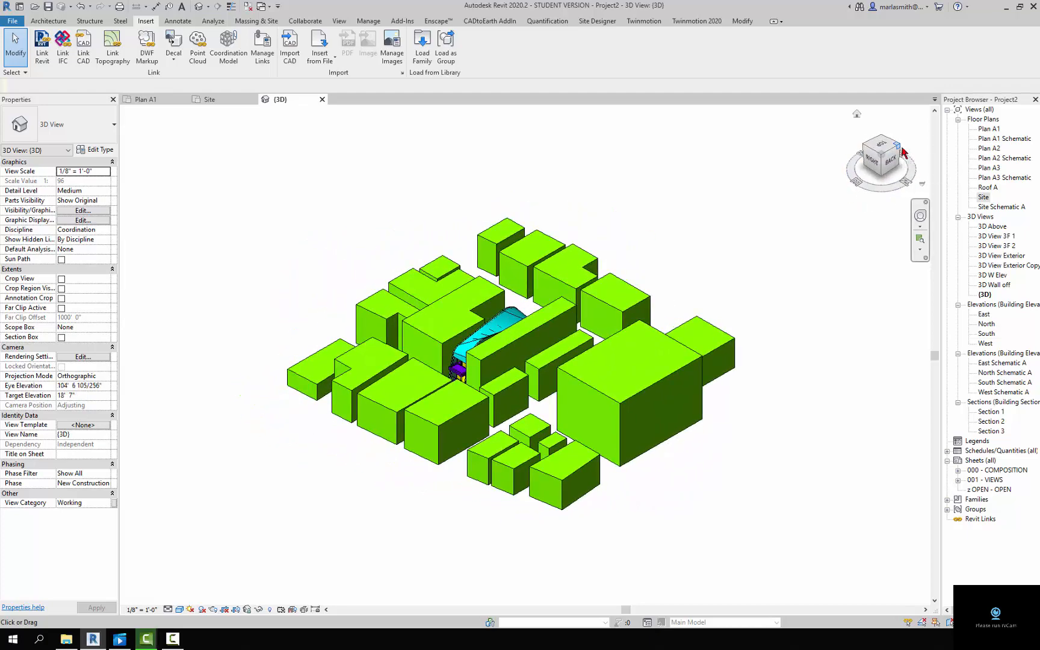
pyautogui.click(898, 151)
pyautogui.click(899, 151)
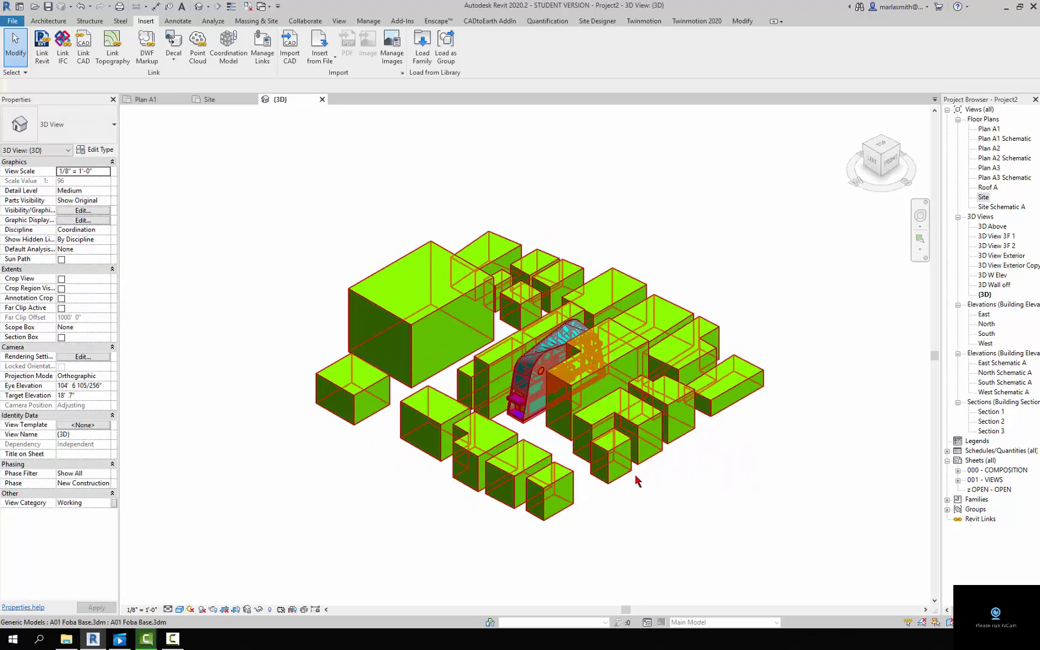
pyautogui.scroll(-3, 525, 245)
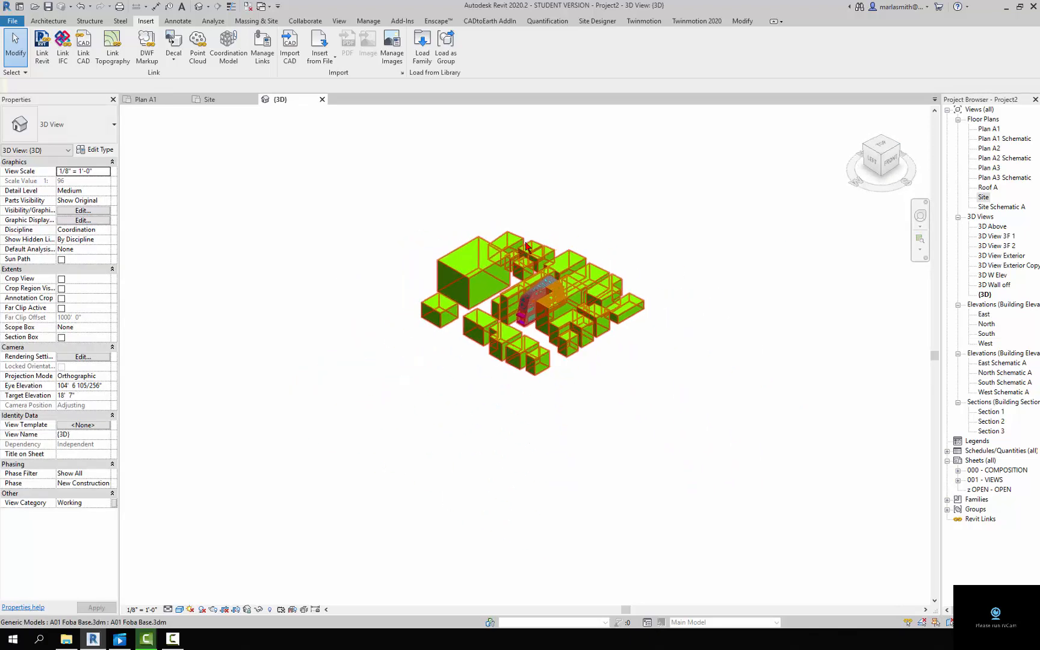
pyautogui.scroll(6, 547, 289)
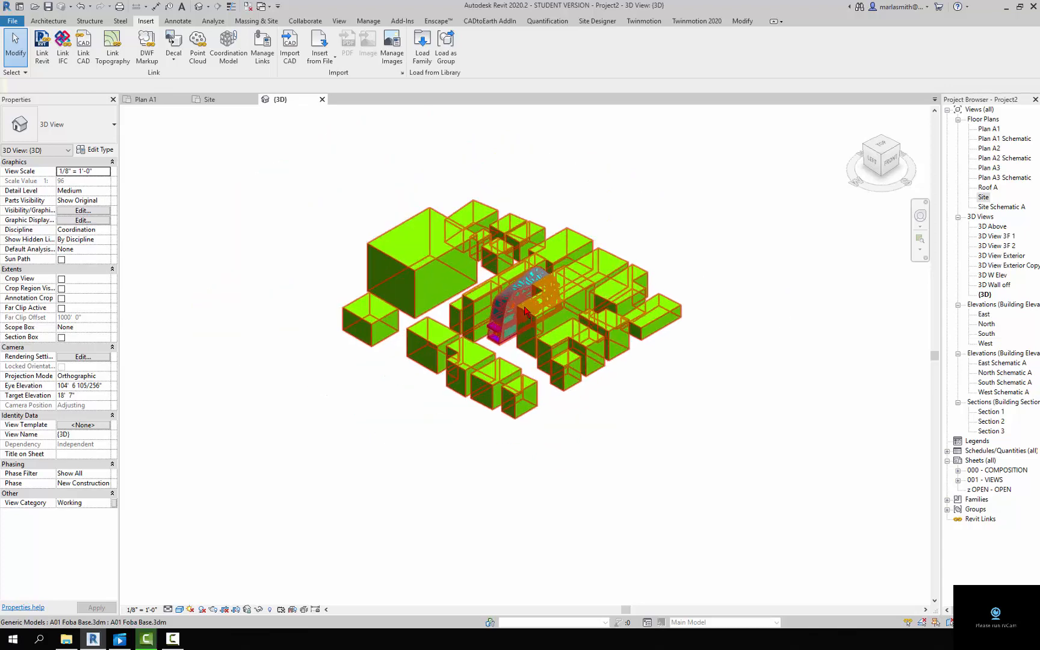
pyautogui.scroll(1, 515, 307)
pyautogui.moveTo(516, 307); pyautogui.dragTo(549, 326, button='middle')
pyautogui.scroll(-1, 549, 325)
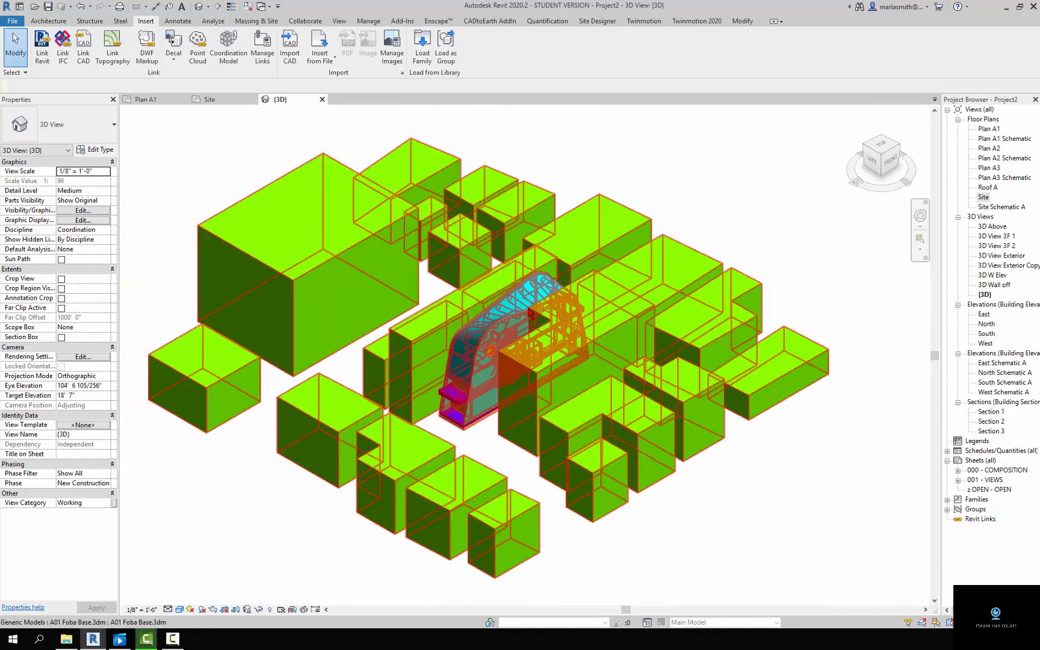